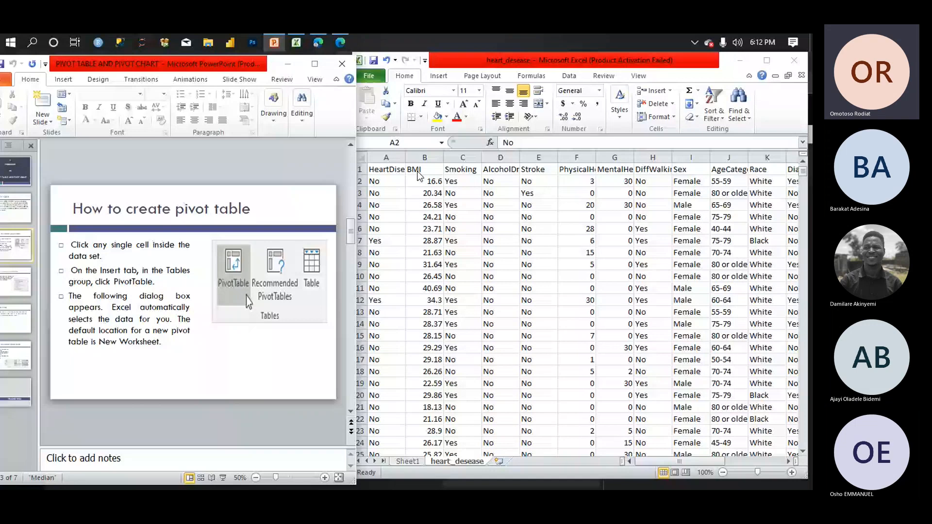
Insert a PivotTable on a new worksheet from the full heart_desease data range.
click(383, 165)
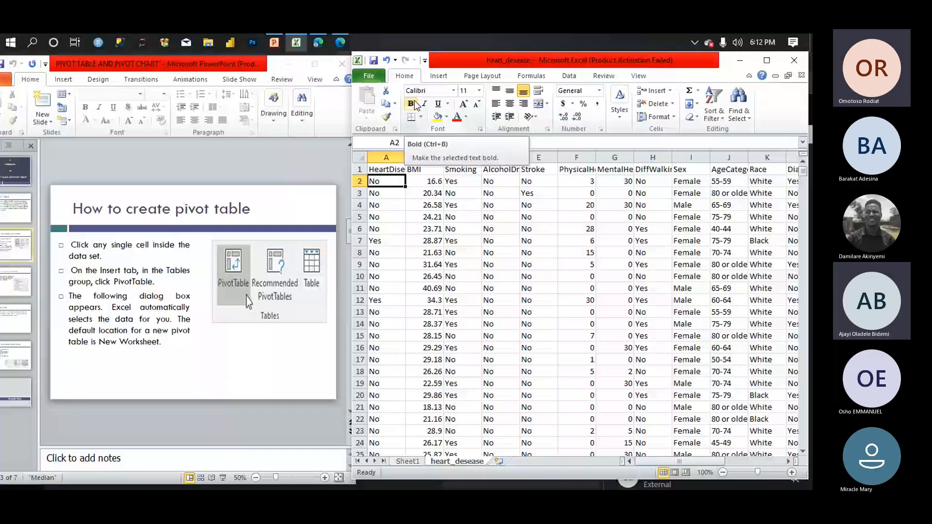
click(438, 75)
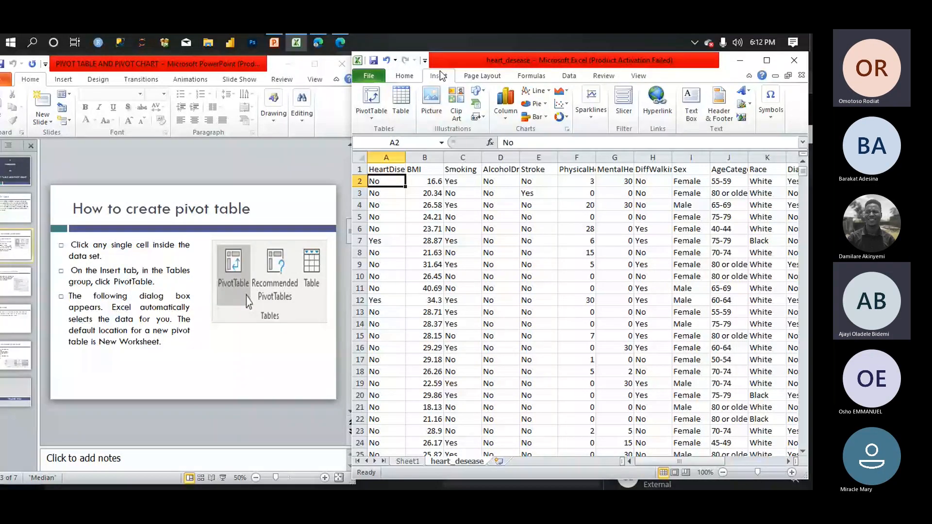
click(368, 115)
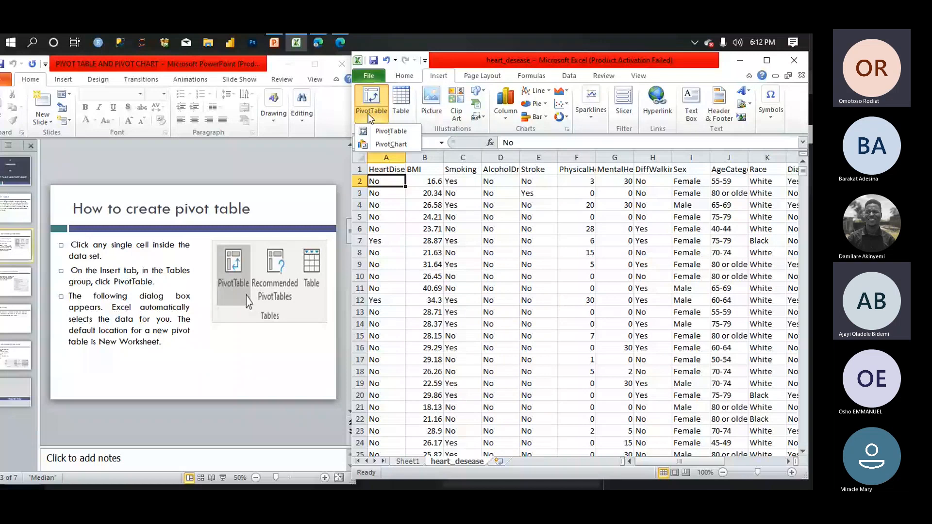
click(381, 131)
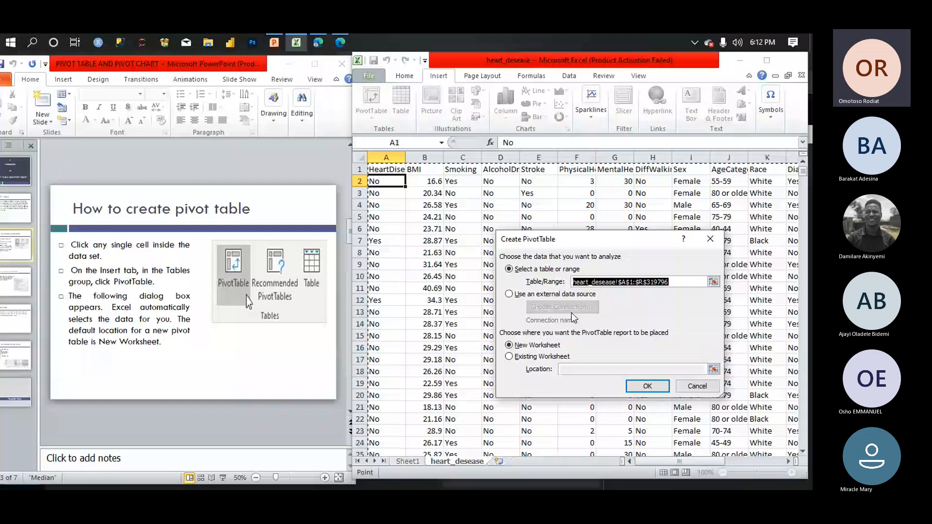
click(640, 388)
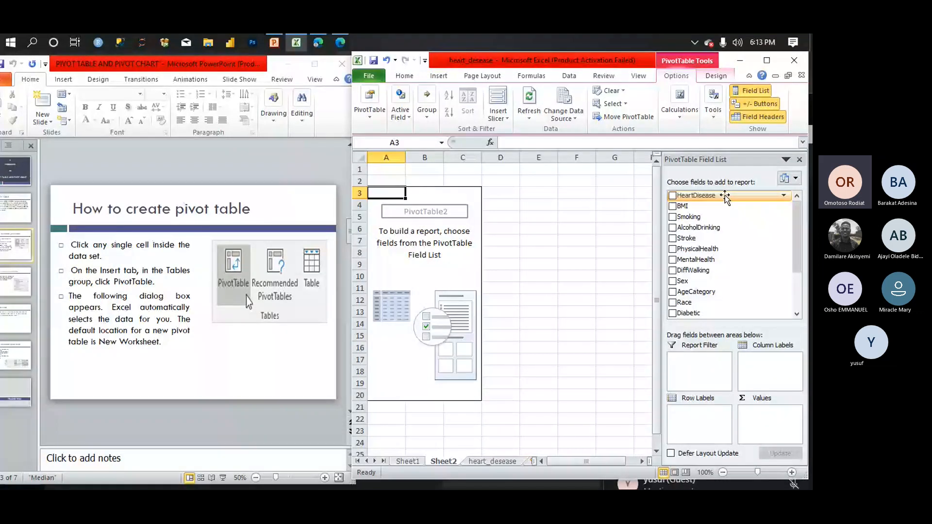
Build the PivotTable with HeartDisease as row labels, Sum of BMI as values and Smoking as column labels.
drag(724, 197, 706, 414)
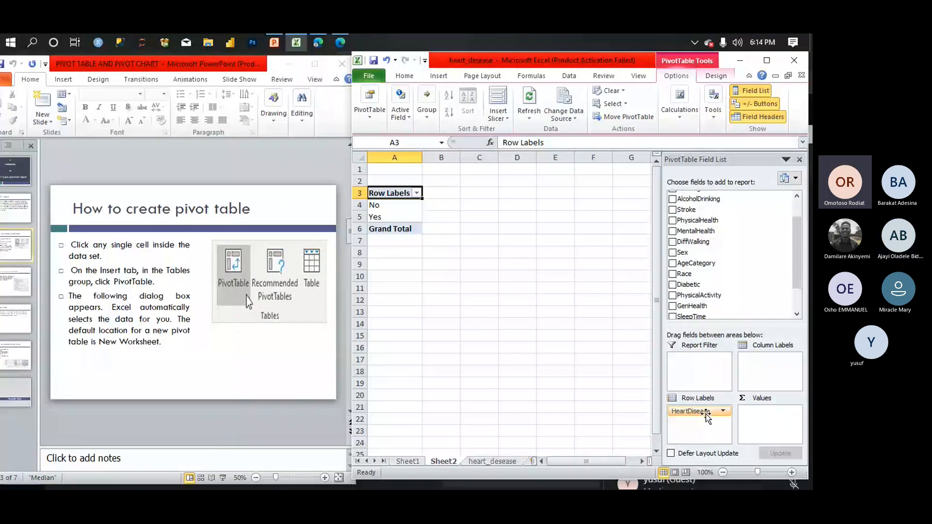
click(797, 197)
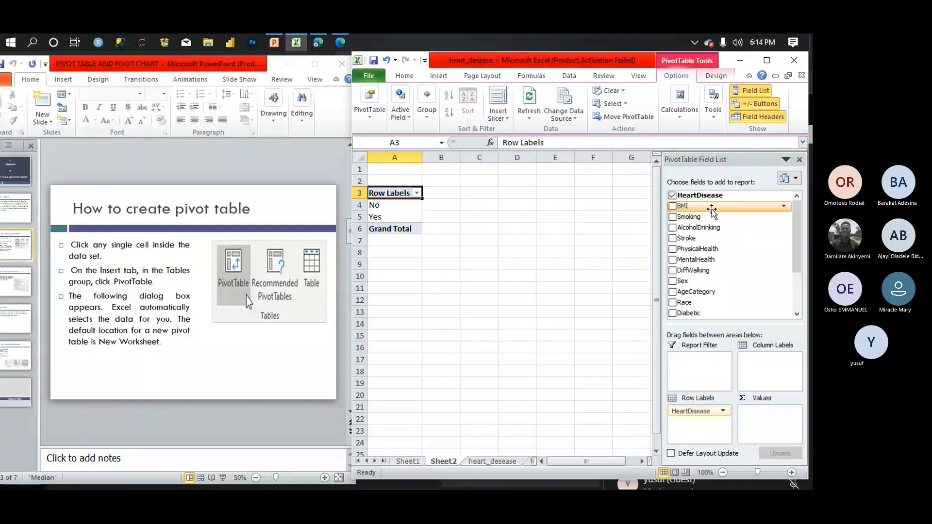
drag(712, 210, 762, 413)
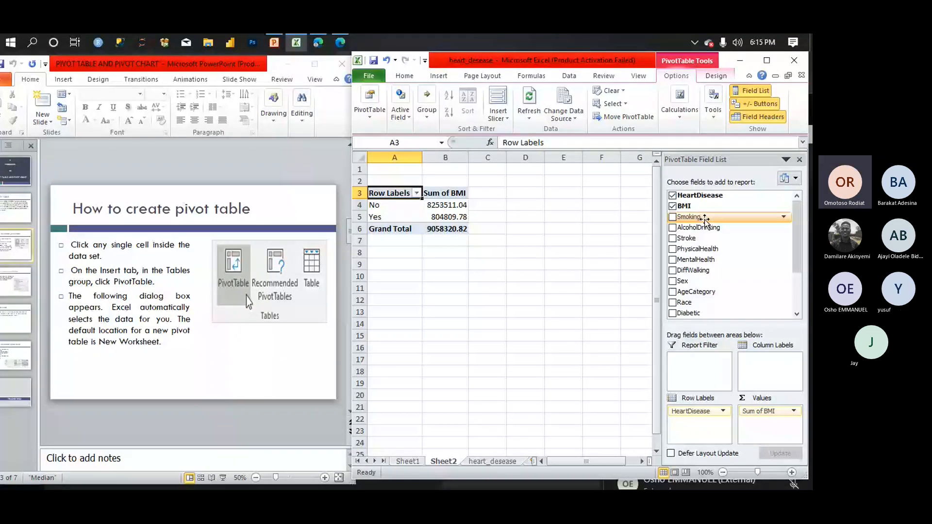
drag(705, 218, 761, 370)
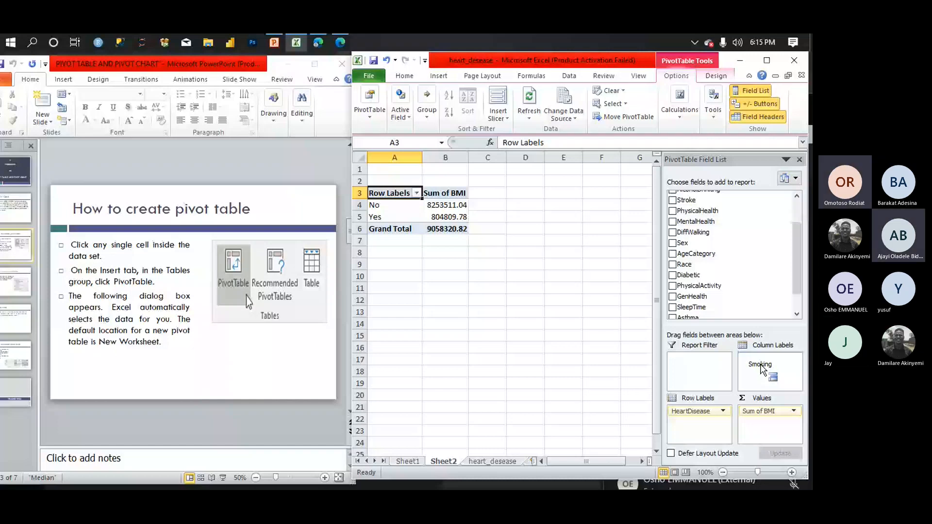
drag(761, 369, 762, 369)
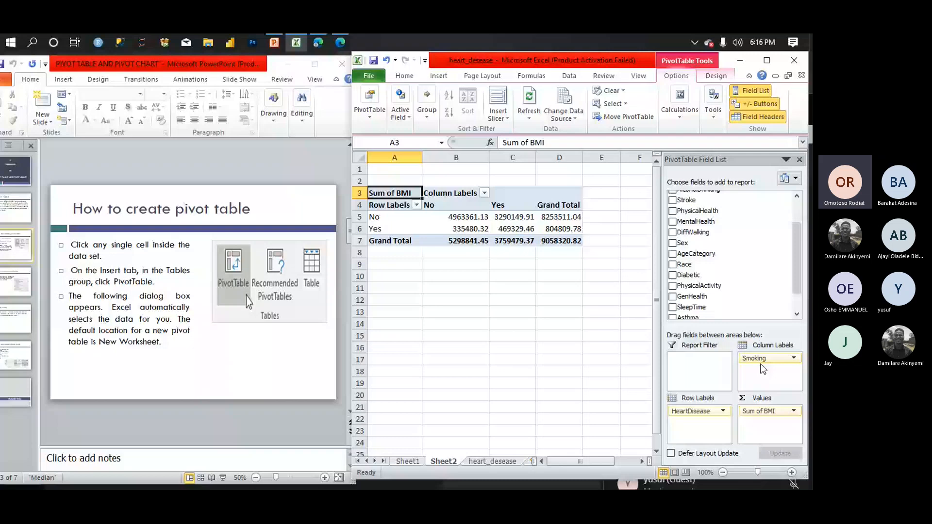
Switch to the PowerPoint presentation and advance to the "How to create pivot chart" slide.
click(174, 321)
scroll(173, 321, down, 1)
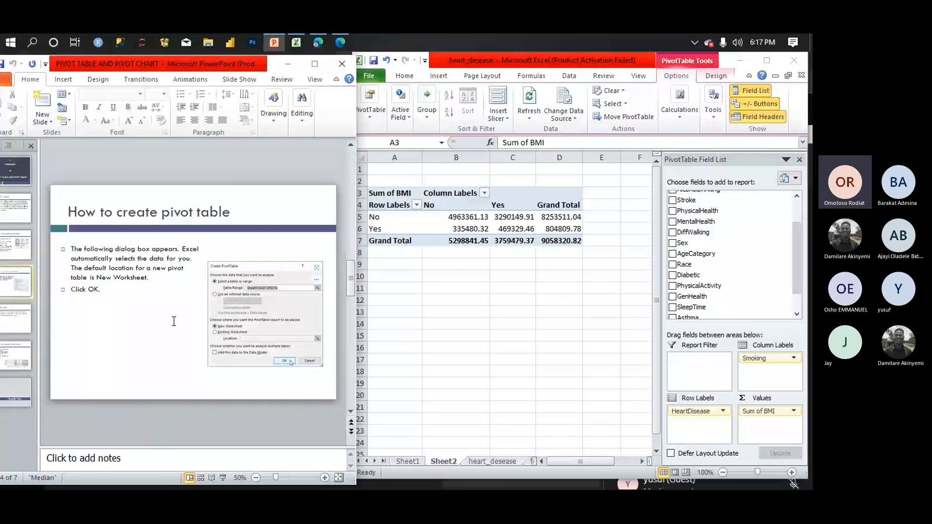
scroll(174, 322, down, 1)
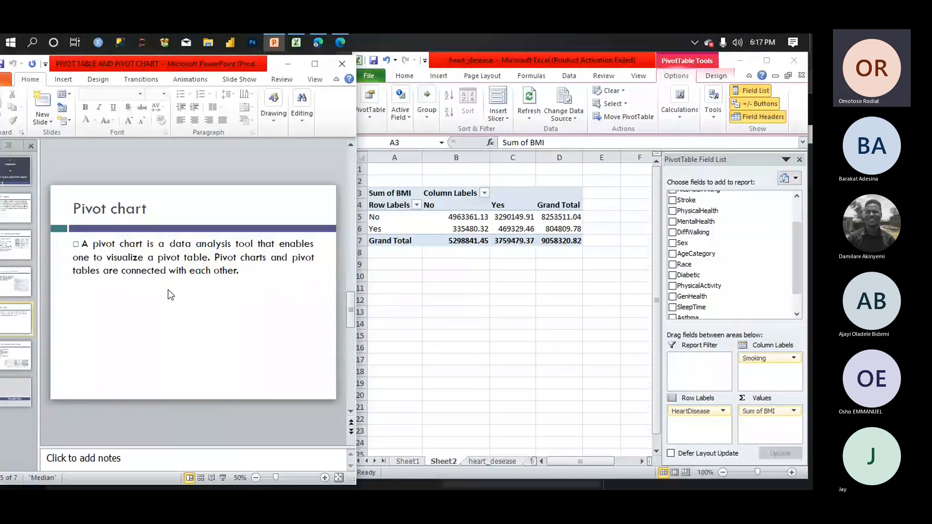
click(351, 413)
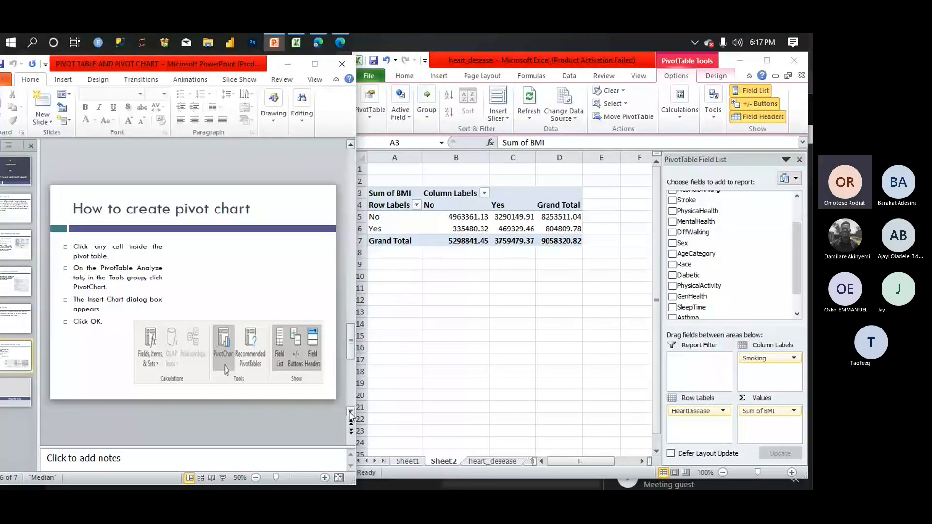
Return to Excel and insert a PivotChart with its PivotTable on a new worksheet from the heart_desease data.
click(507, 462)
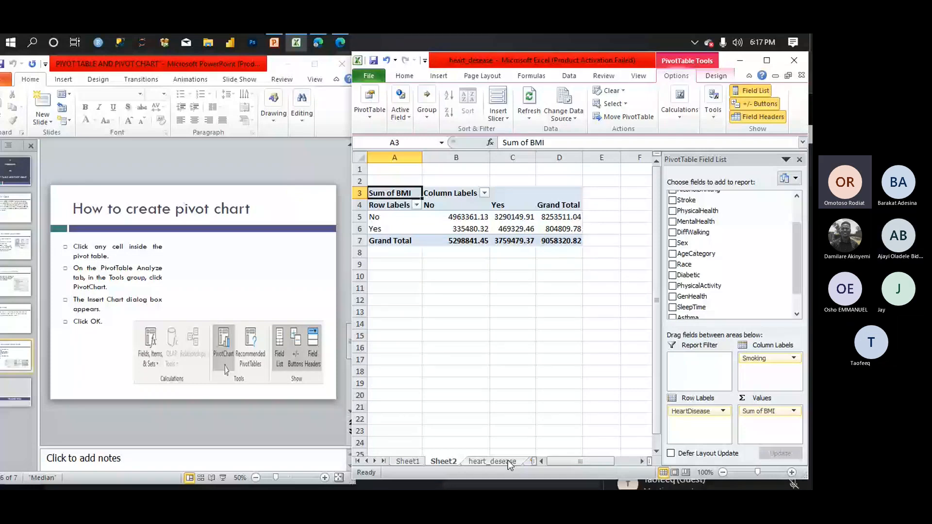
click(507, 461)
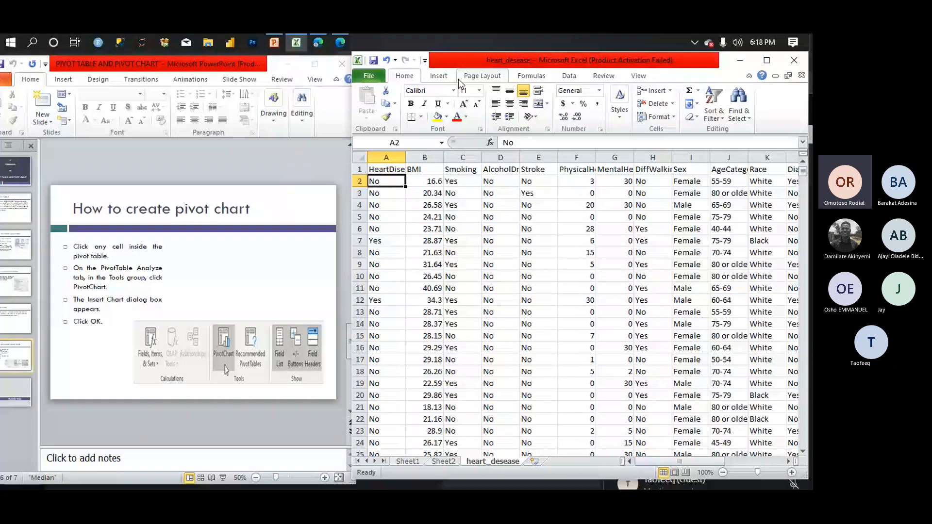
click(439, 76)
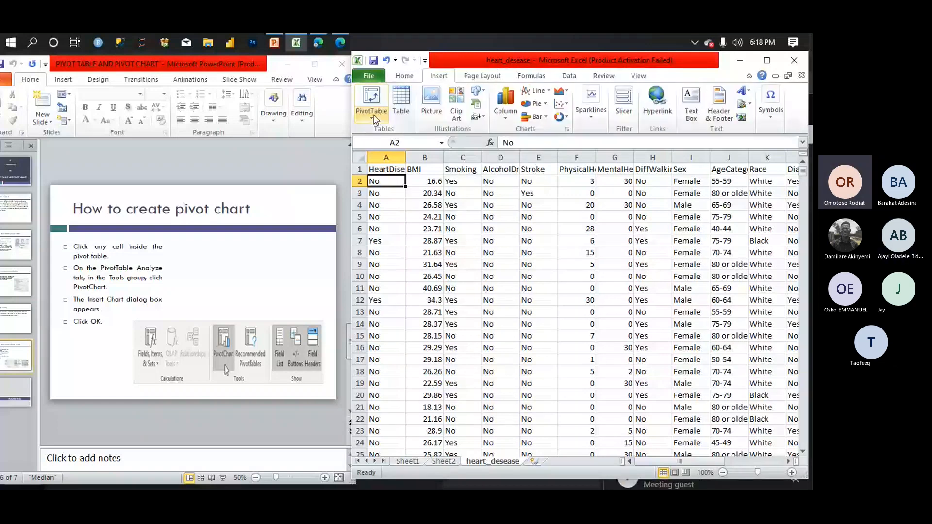
click(373, 114)
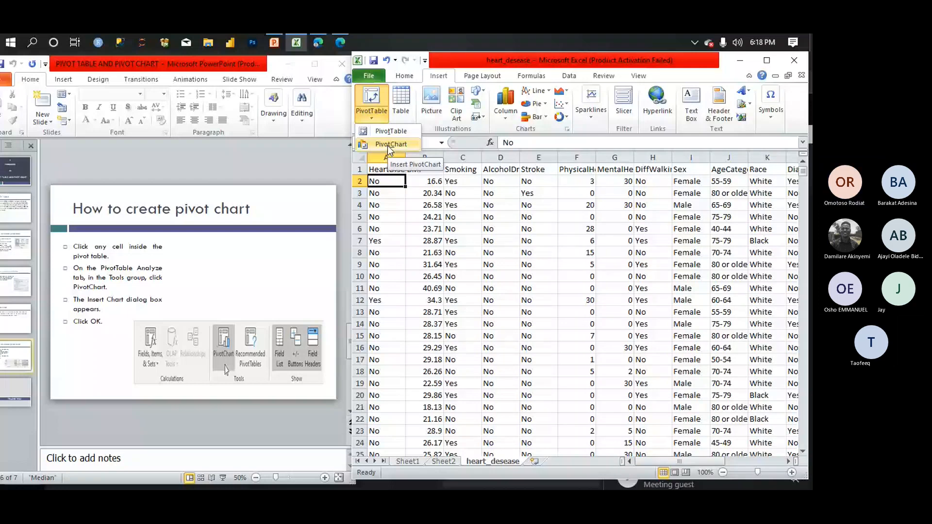
click(387, 144)
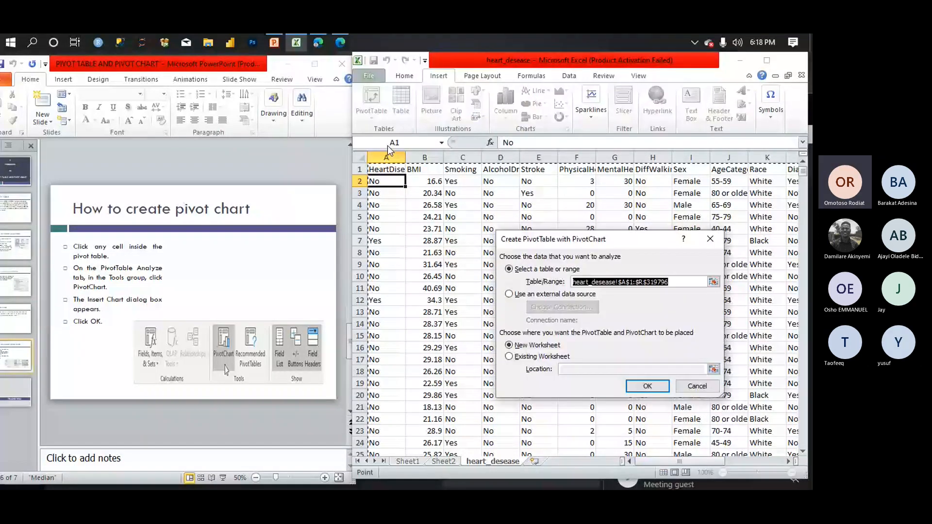
click(647, 386)
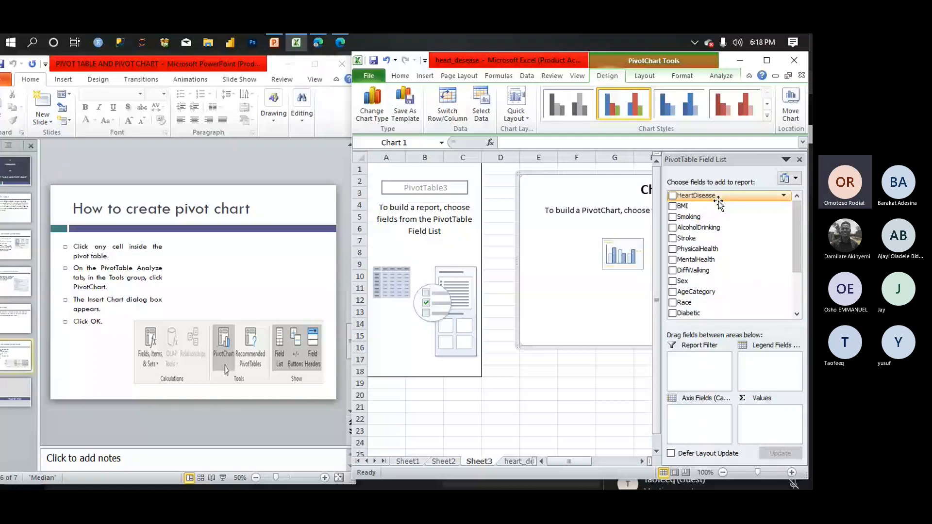
Add HeartDisease to the pivot chart's axis fields and Smoking to its legend fields.
drag(713, 196, 703, 426)
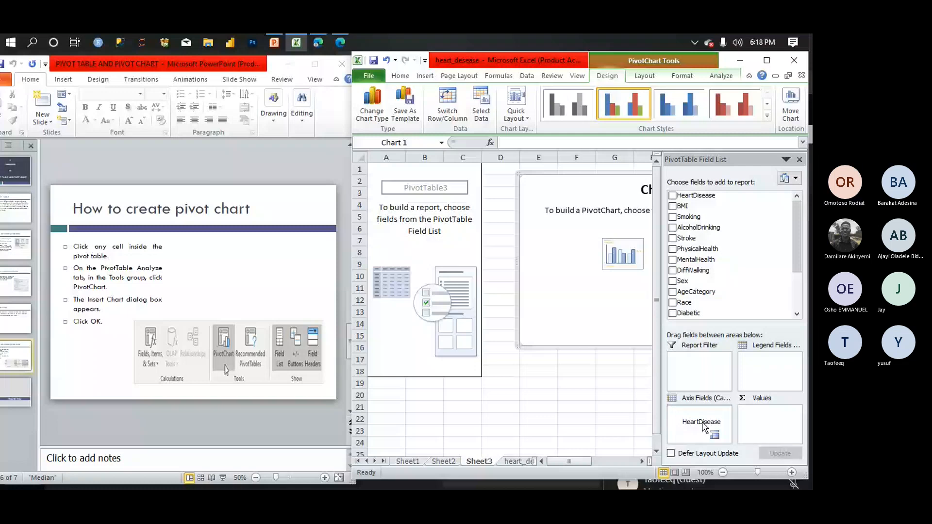
drag(703, 426, 704, 427)
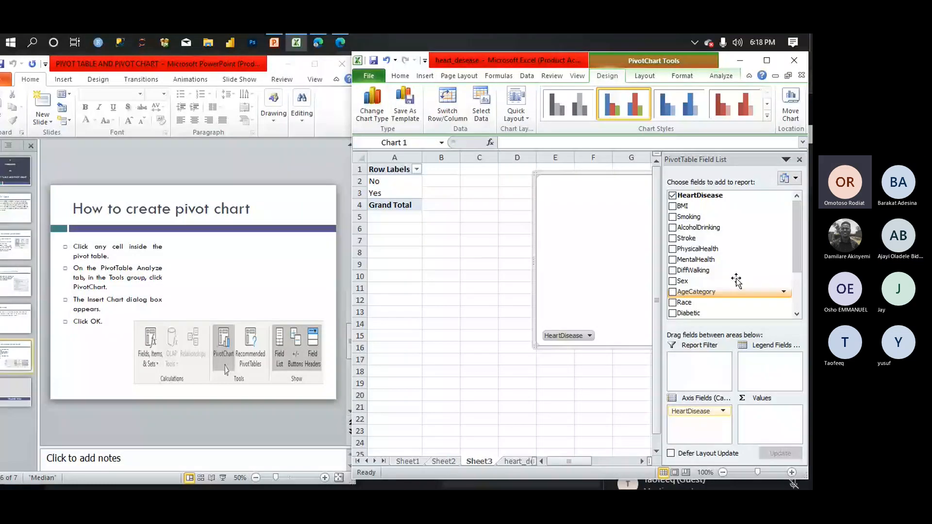
click(640, 461)
click(640, 461)
click(639, 461)
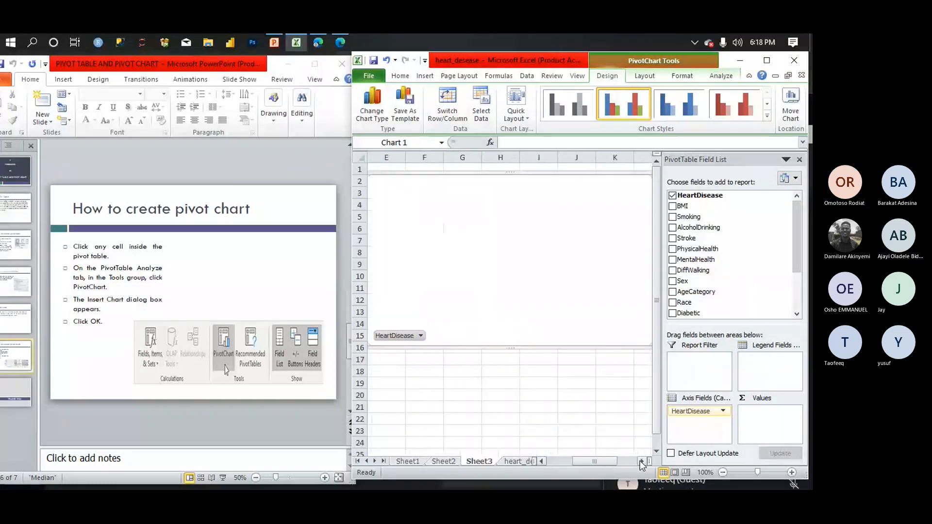
click(640, 461)
click(640, 461)
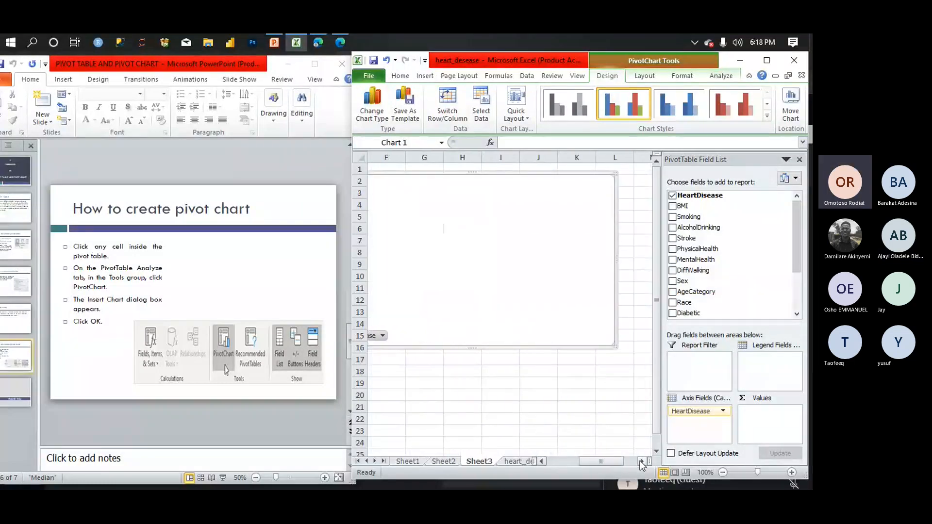
click(541, 462)
click(541, 461)
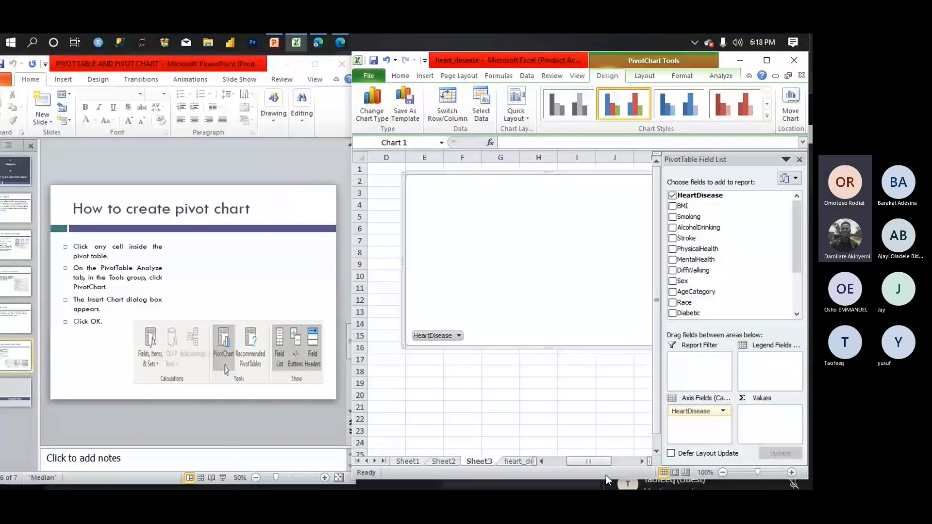
click(620, 462)
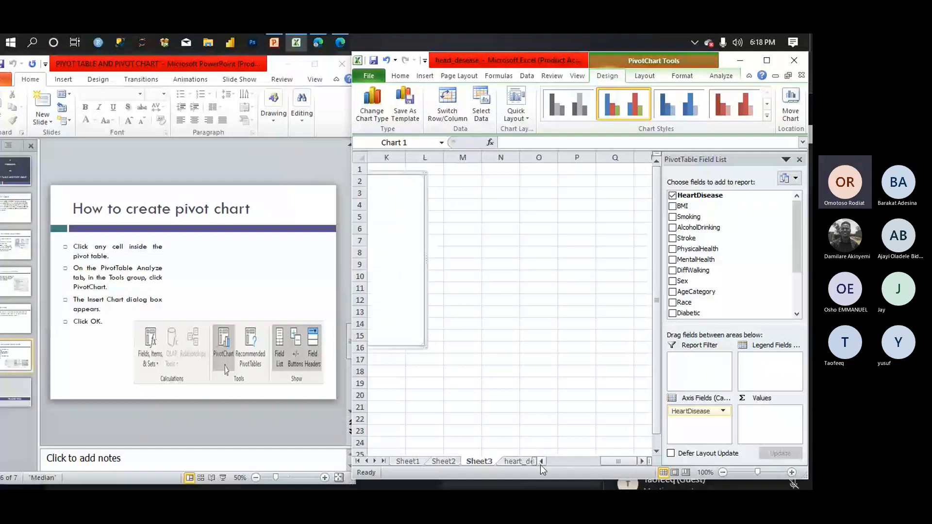
click(541, 464)
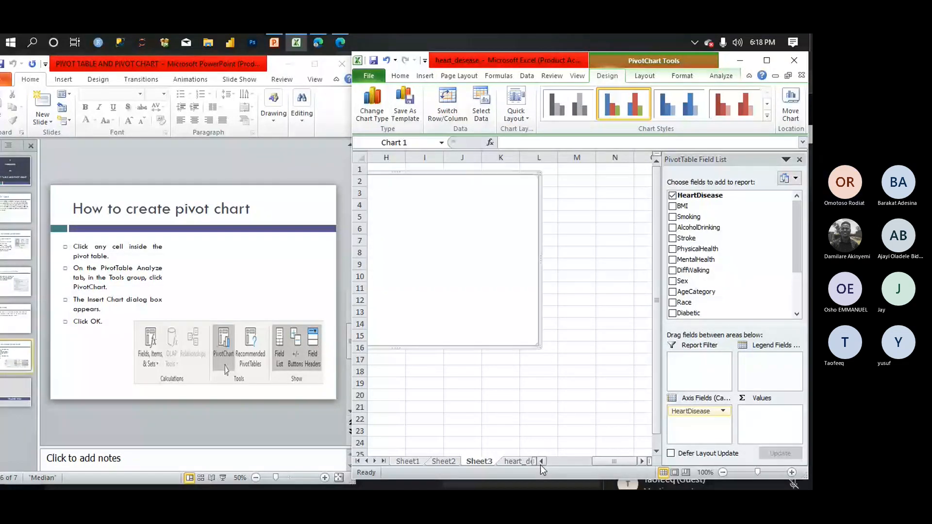
click(541, 462)
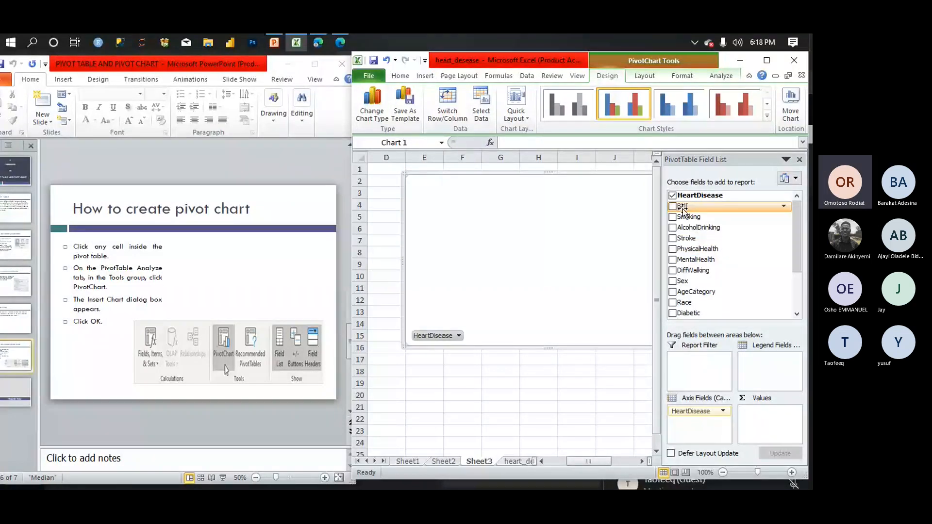
drag(684, 217, 772, 369)
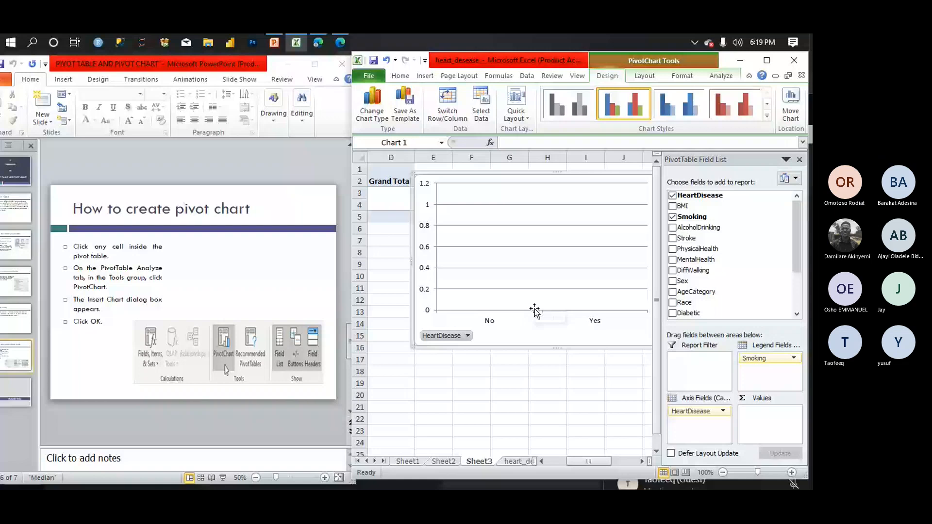
Move the empty pivot chart slightly left on Sheet3, then deselect it by selecting cell H1.
drag(534, 309, 505, 309)
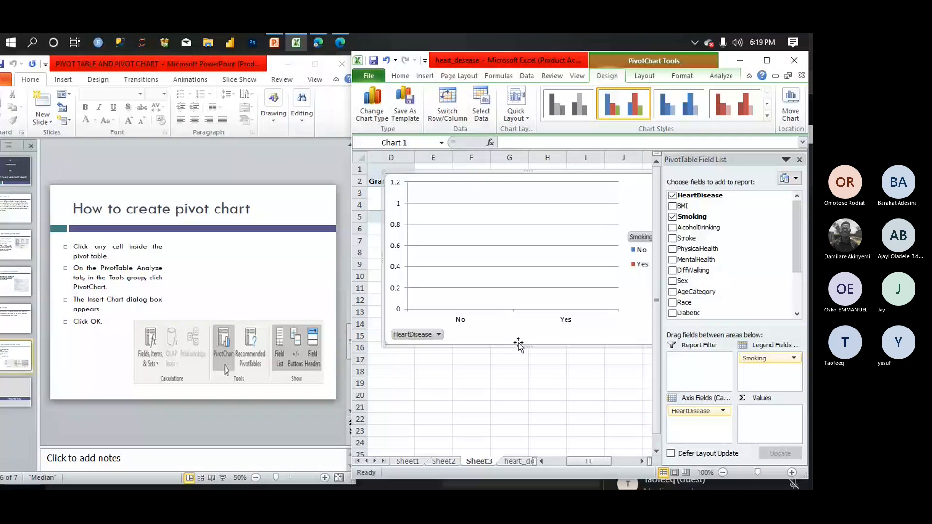
click(548, 168)
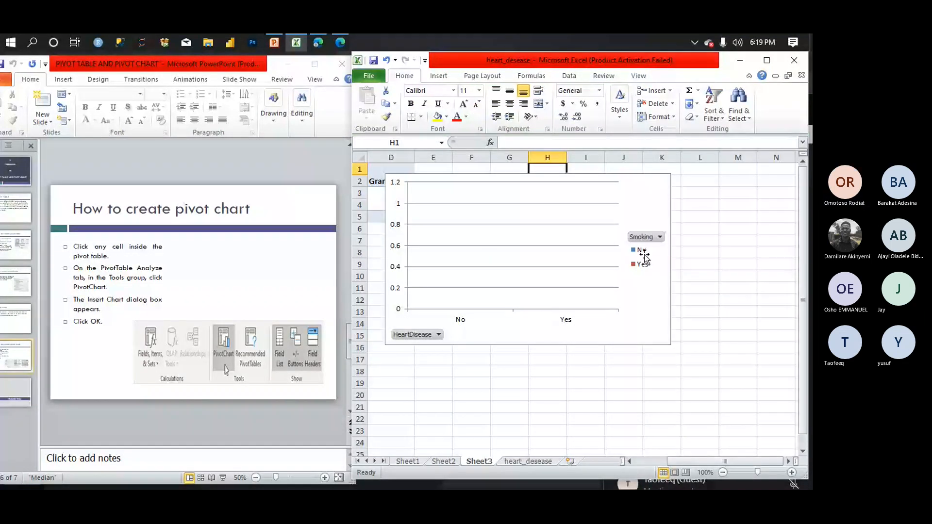
click(788, 461)
click(787, 461)
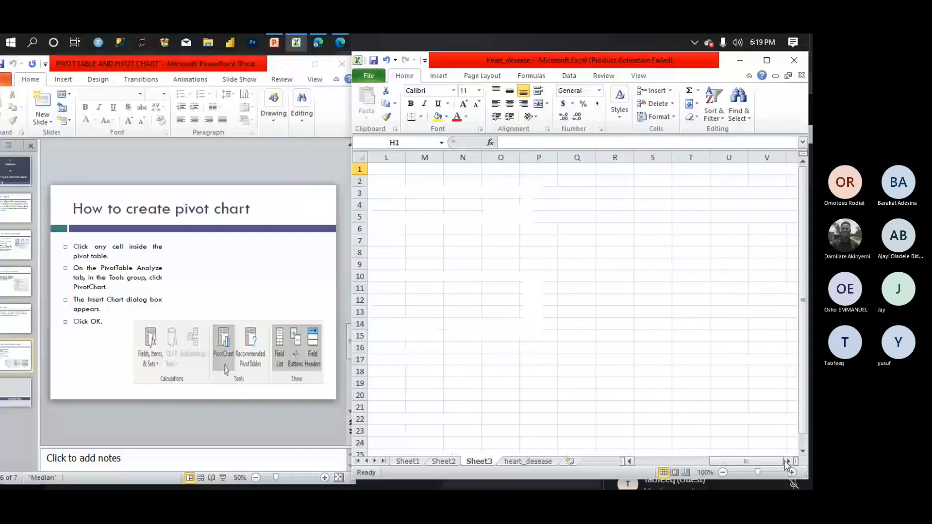
click(787, 461)
click(787, 461)
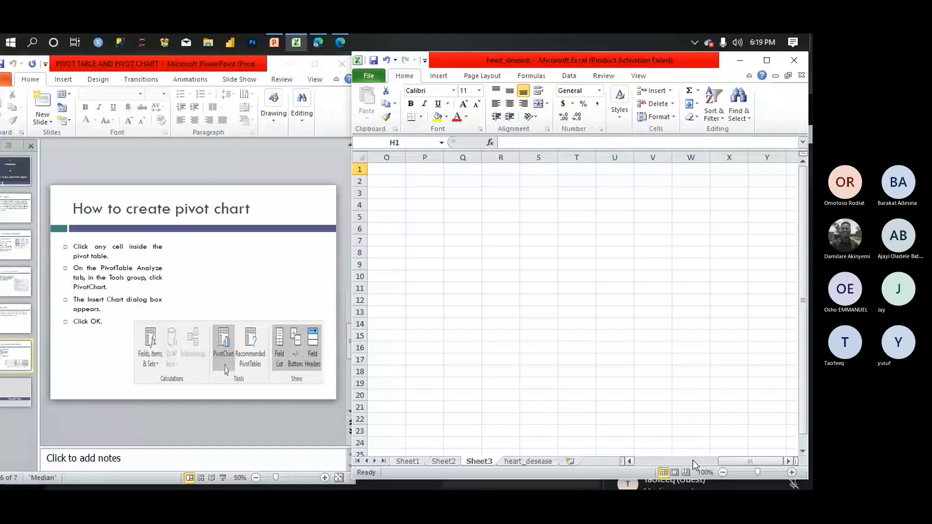
click(629, 461)
click(629, 461)
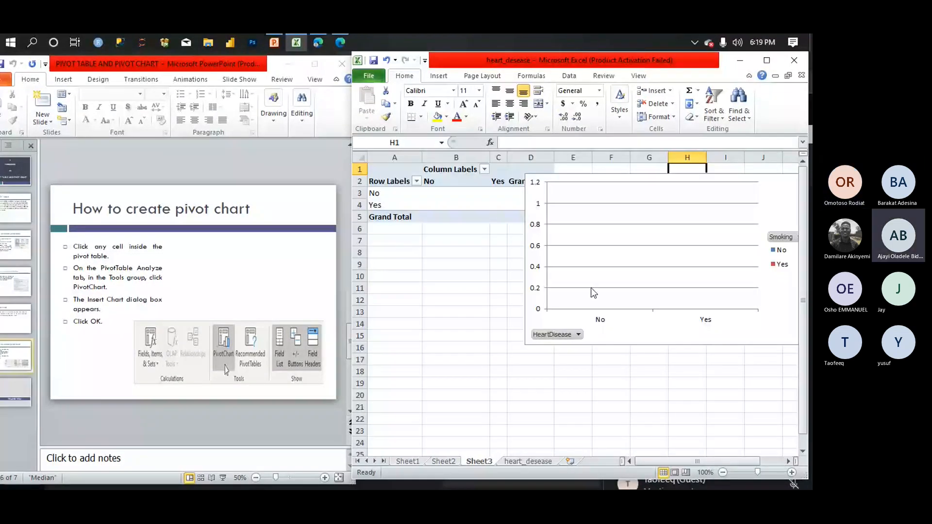
Add BMI as a summed value to the pivot chart and look over the resulting columns.
click(581, 266)
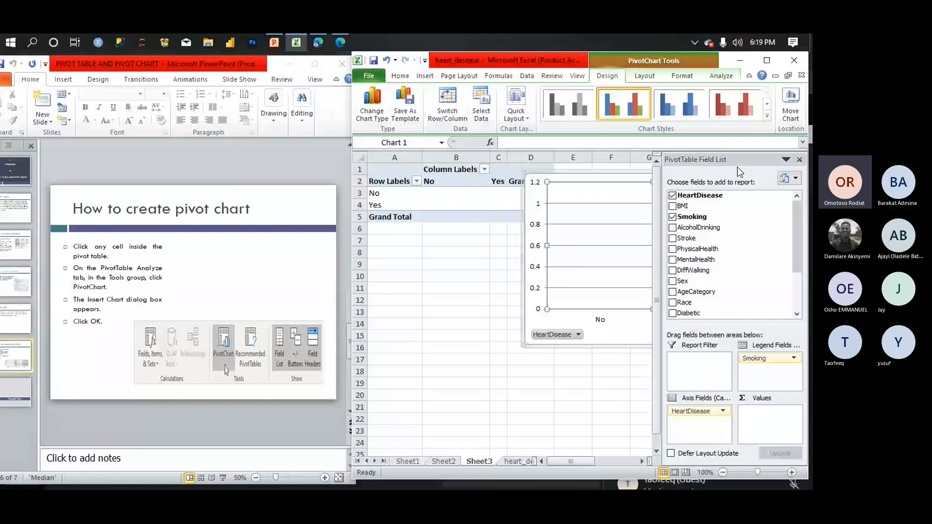
drag(682, 206, 769, 420)
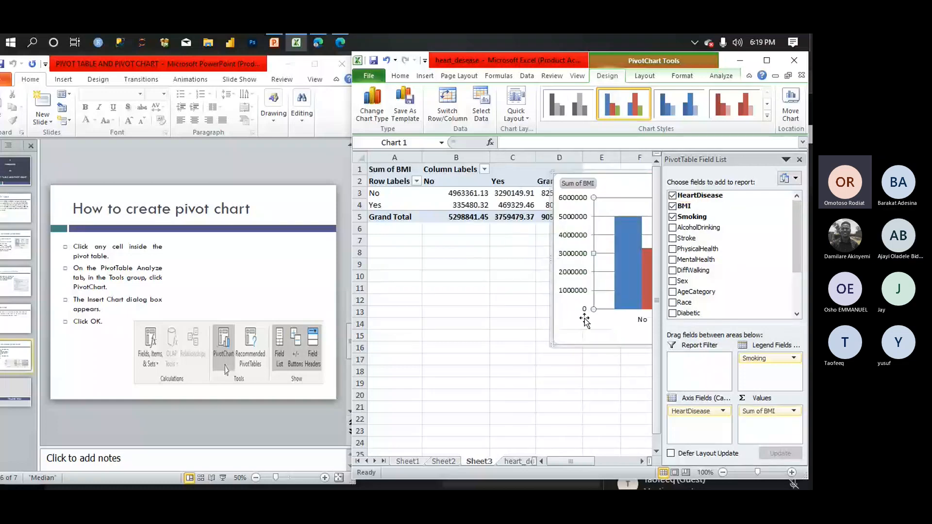
click(641, 461)
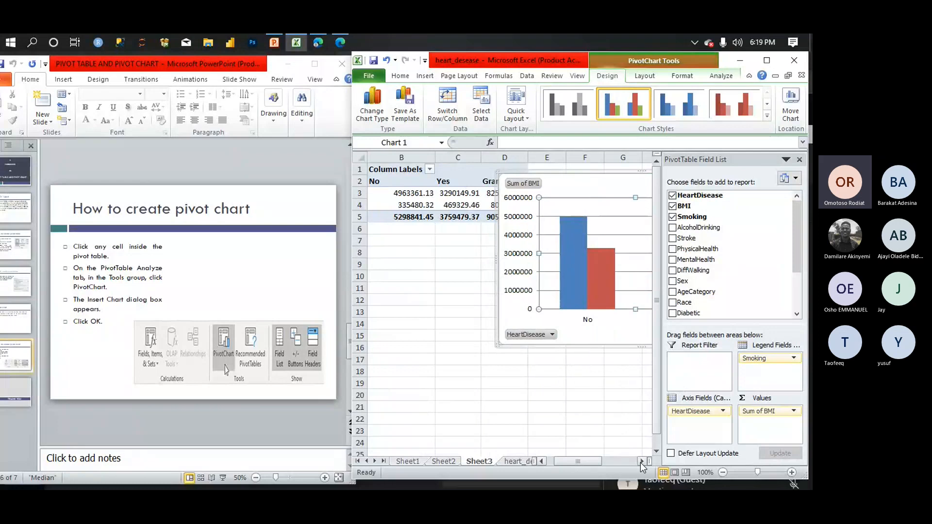
click(640, 461)
click(640, 461)
click(640, 461)
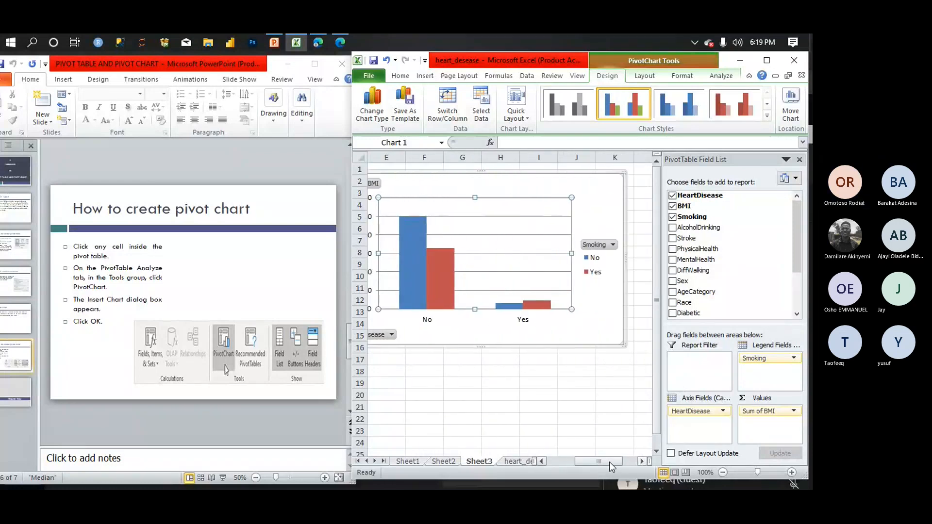
click(541, 461)
click(541, 461)
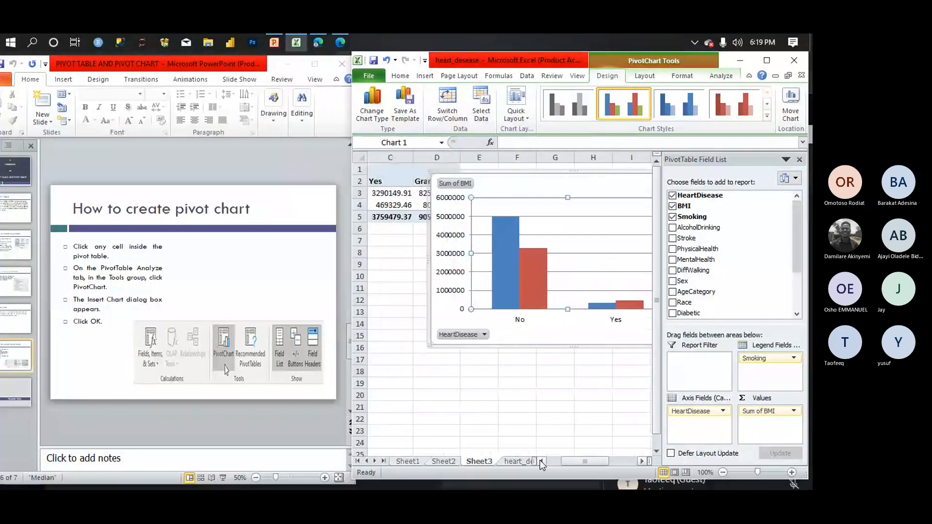